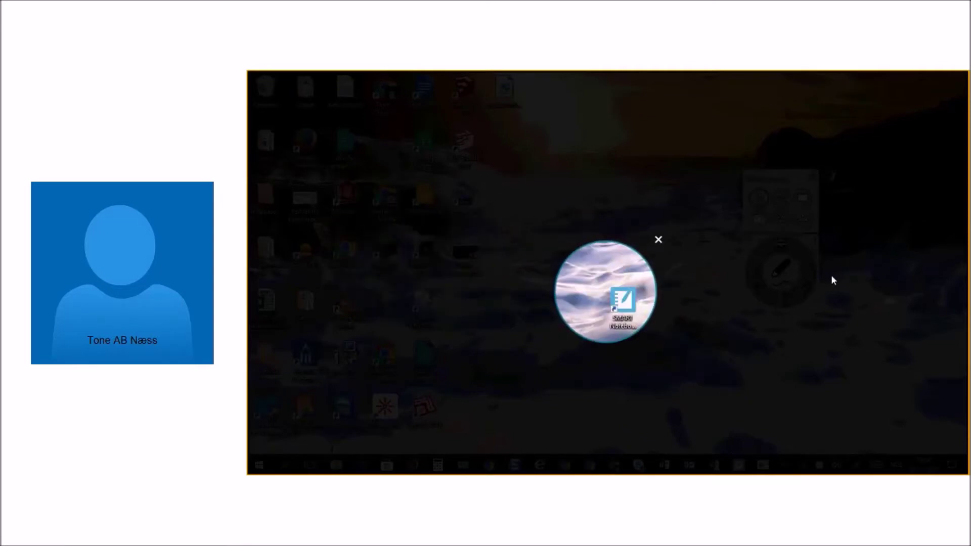
Close the spotlight and open the KURS folder inside Skoleåret2017_18 on Google Drive
key("Escape")
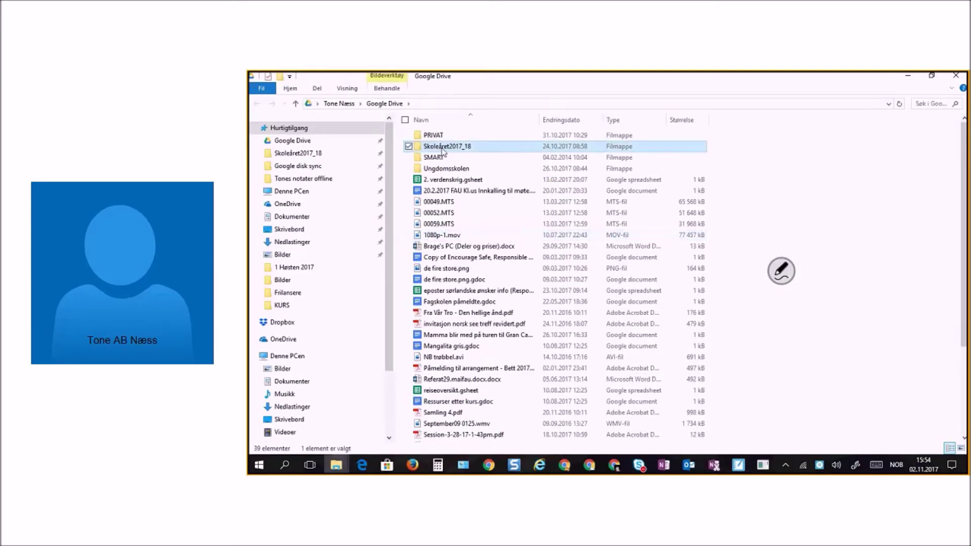
double_click(445, 147)
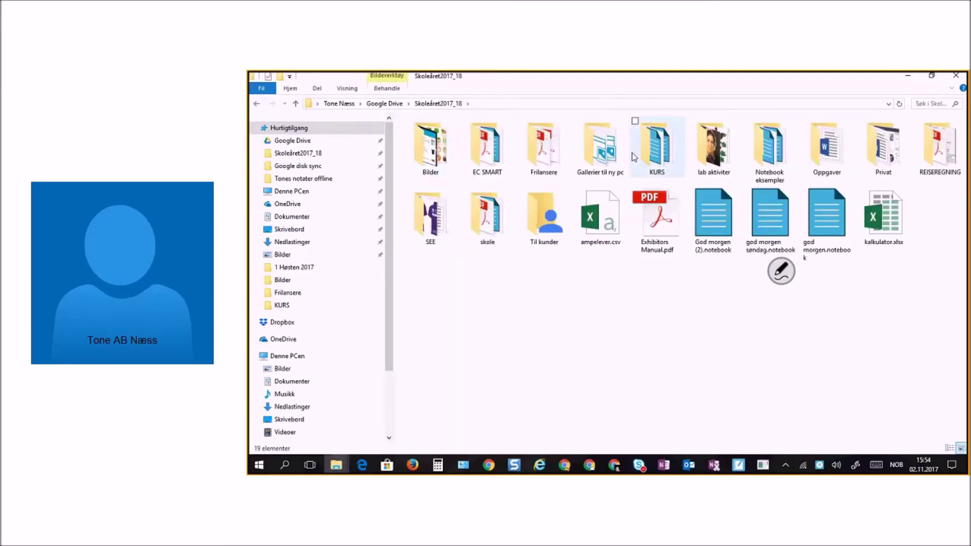
double_click(634, 158)
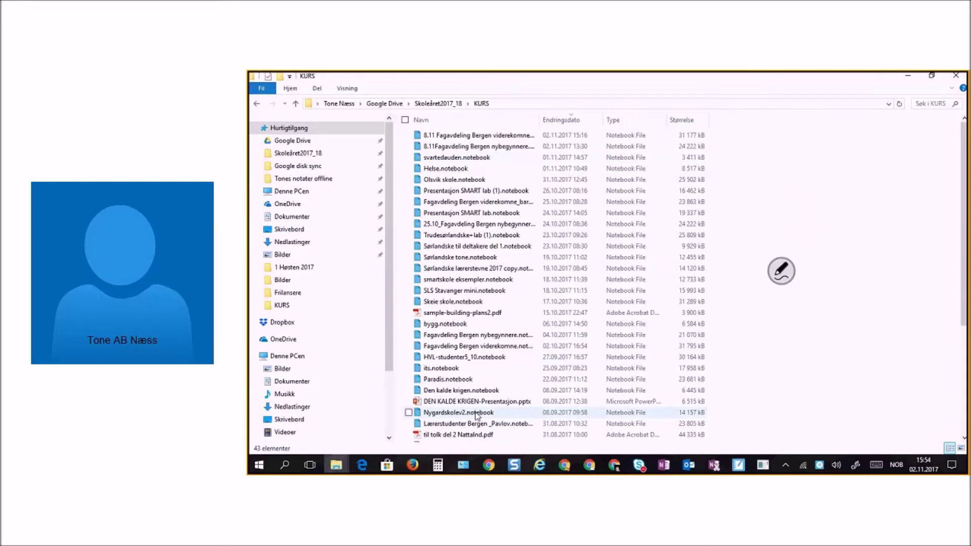
Open Nysgjerrigpermagasinet 02.17.pdf from the KURS folder with SMART Ink Document Viewer
scroll(476, 415, "down", 4)
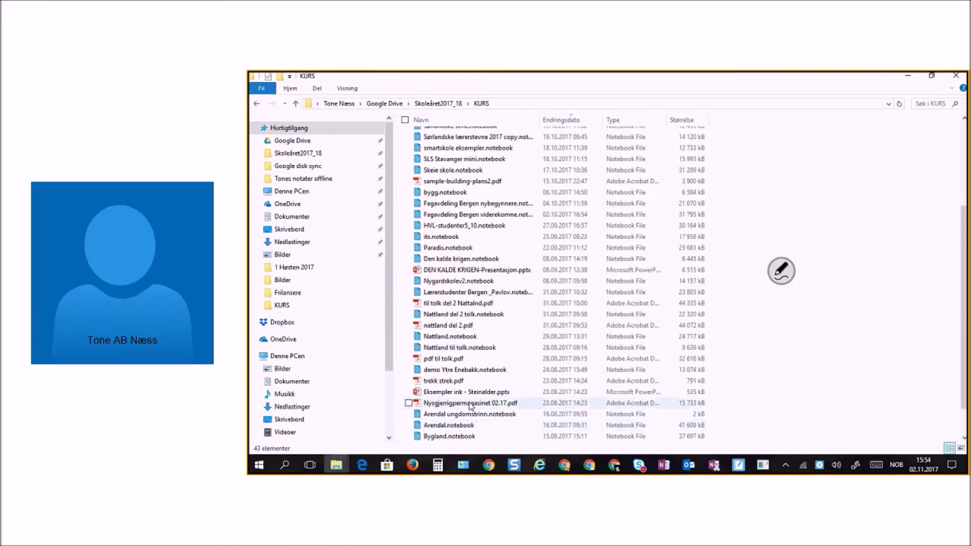
left_click(470, 403)
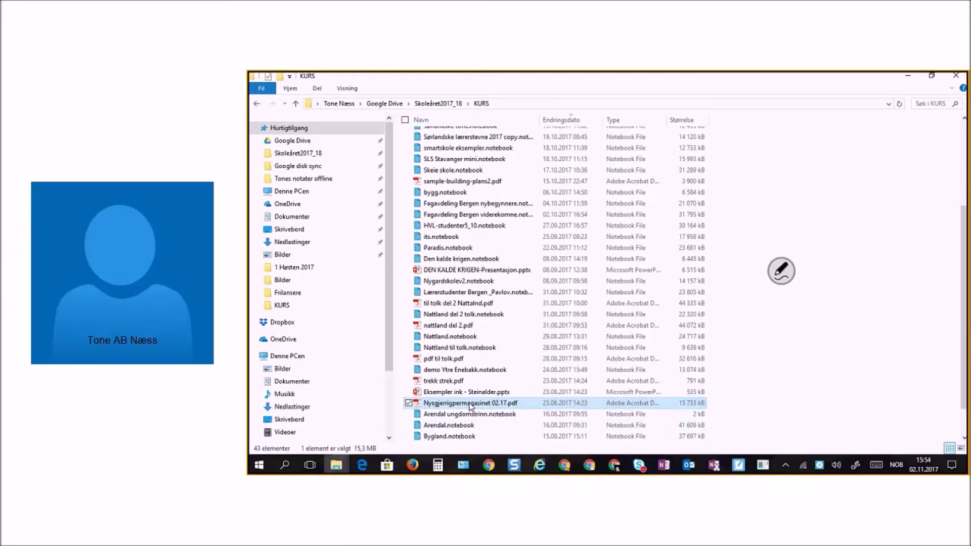
right_click(470, 403)
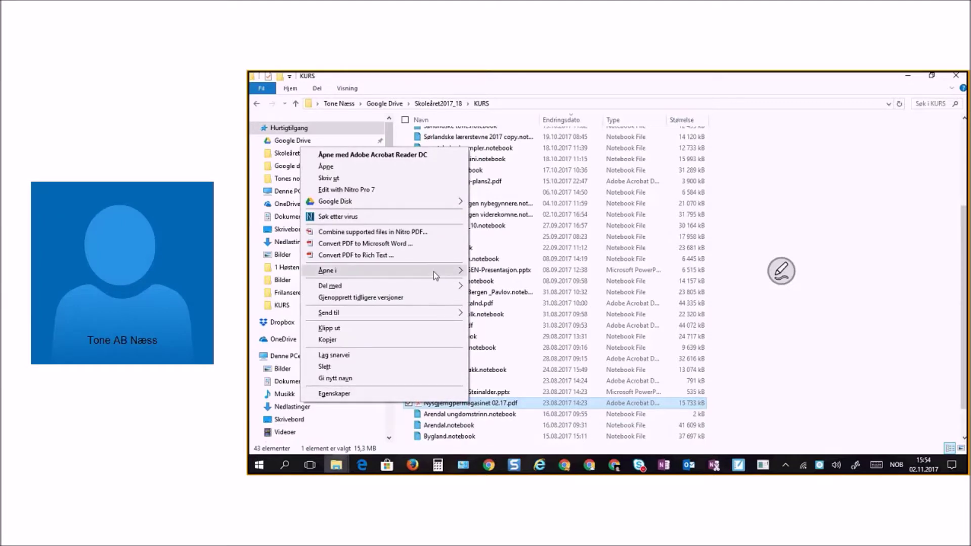
mouse_move(435, 273)
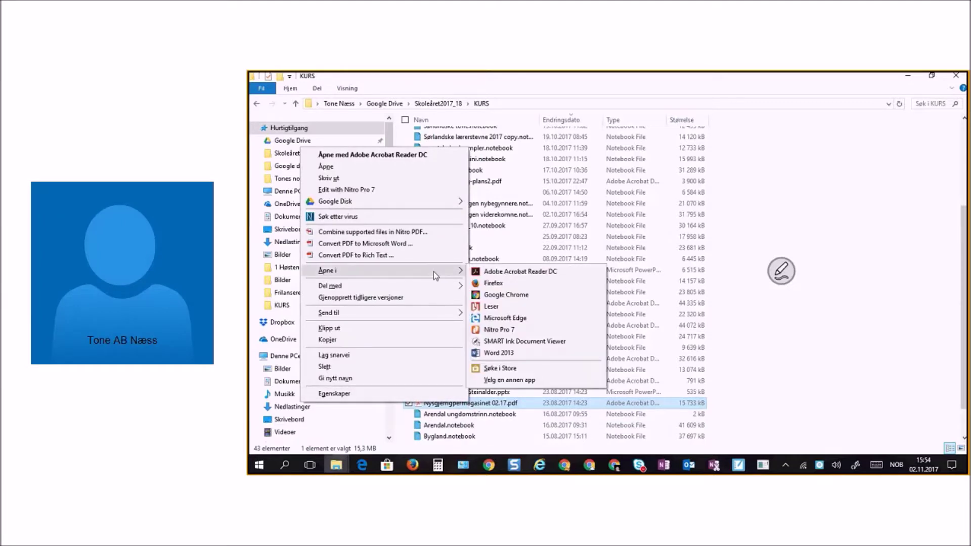
left_click(502, 341)
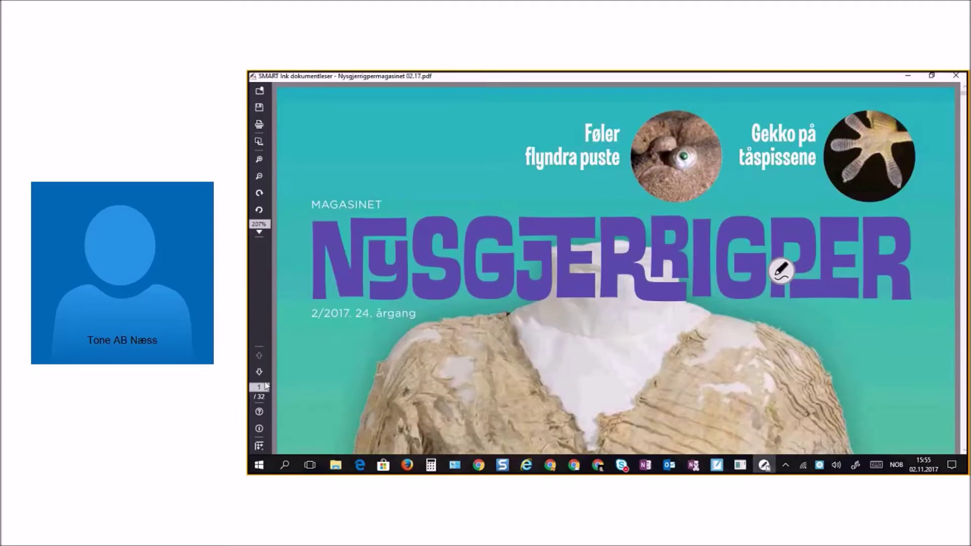
Reduce the magazine's zoom to 100% and go to the article "Forskernes drittjobb" on page 2
left_click(259, 177)
left_click(260, 177)
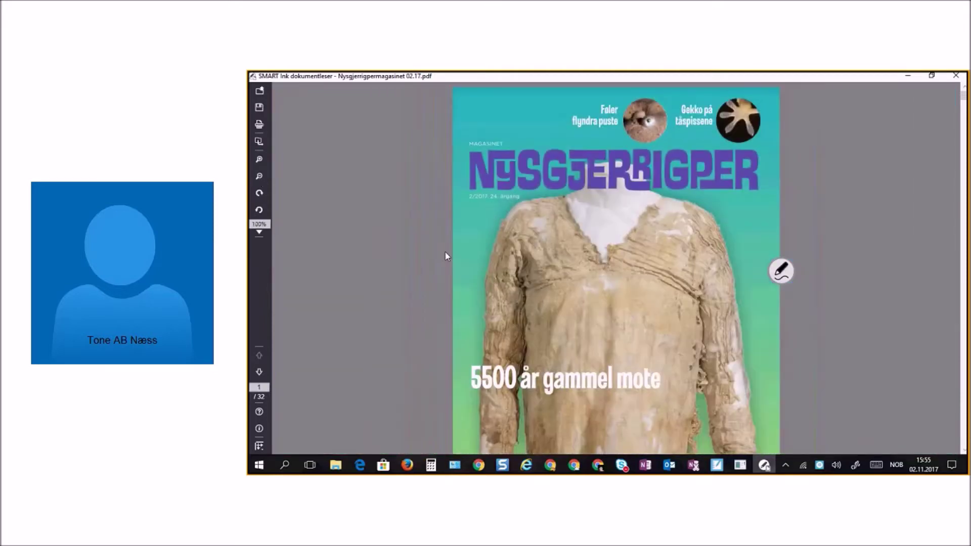
scroll(444, 251, "down", 5)
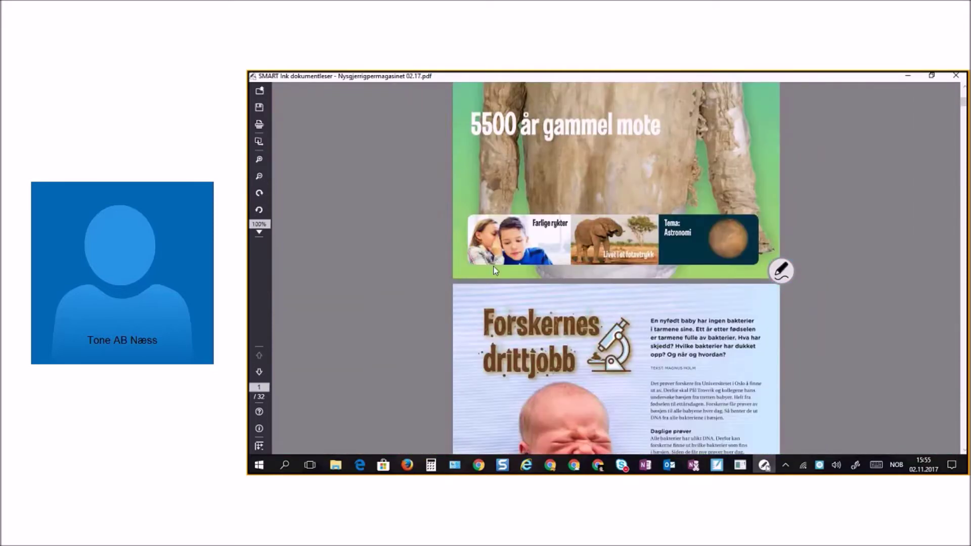
scroll(495, 271, "down", 2)
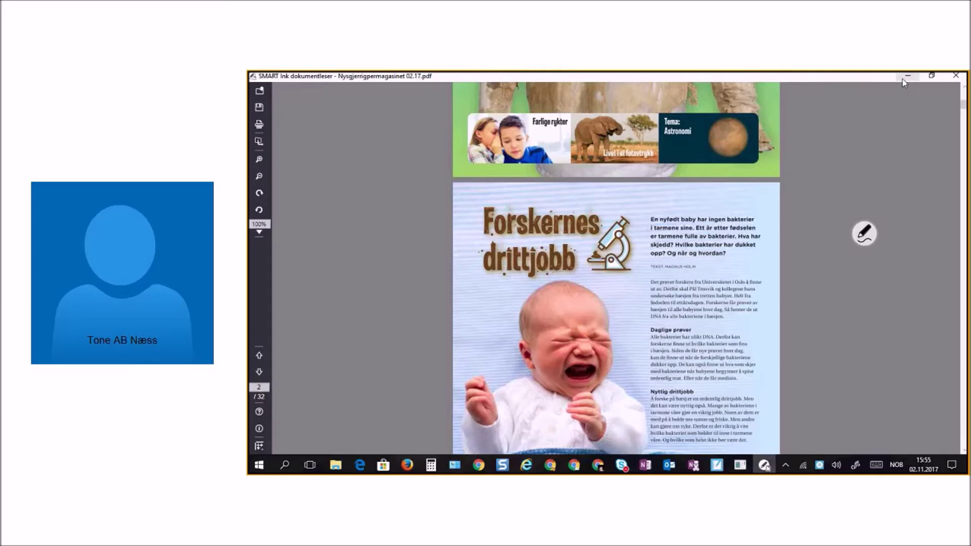
left_click(786, 466)
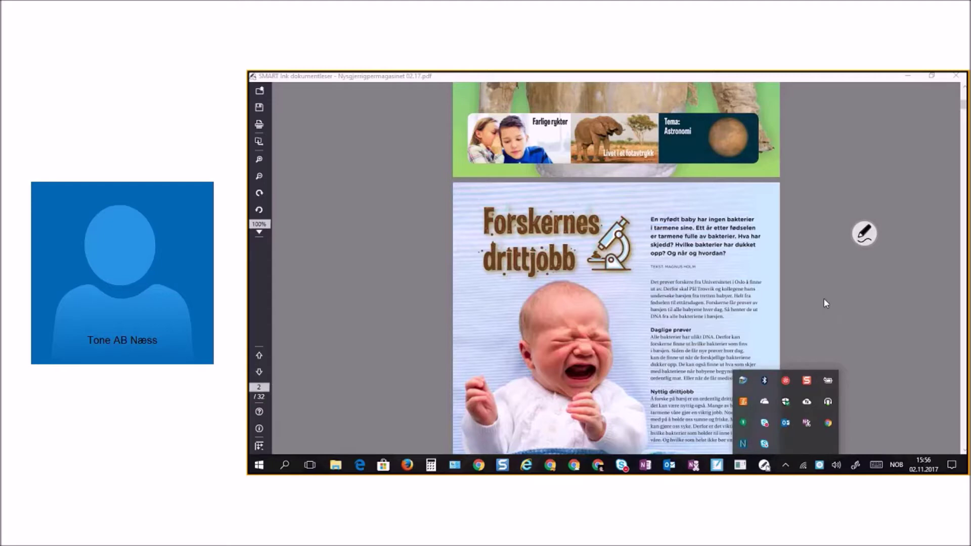
left_click(873, 388)
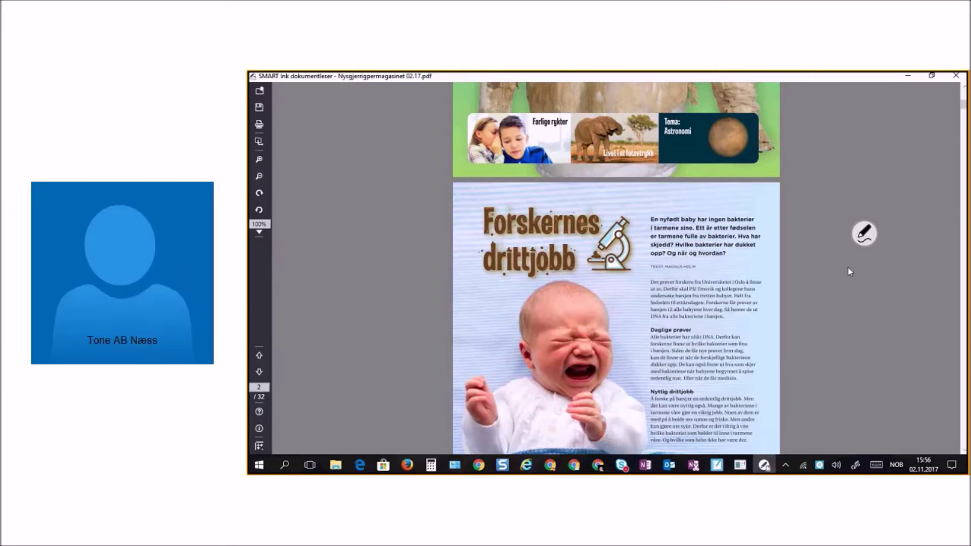
Spotlight the crying baby's face with the SMART Ink toolbox, then reshape the spotlight into an oval over the heading "Forskernes drittjobb"
left_click(864, 234)
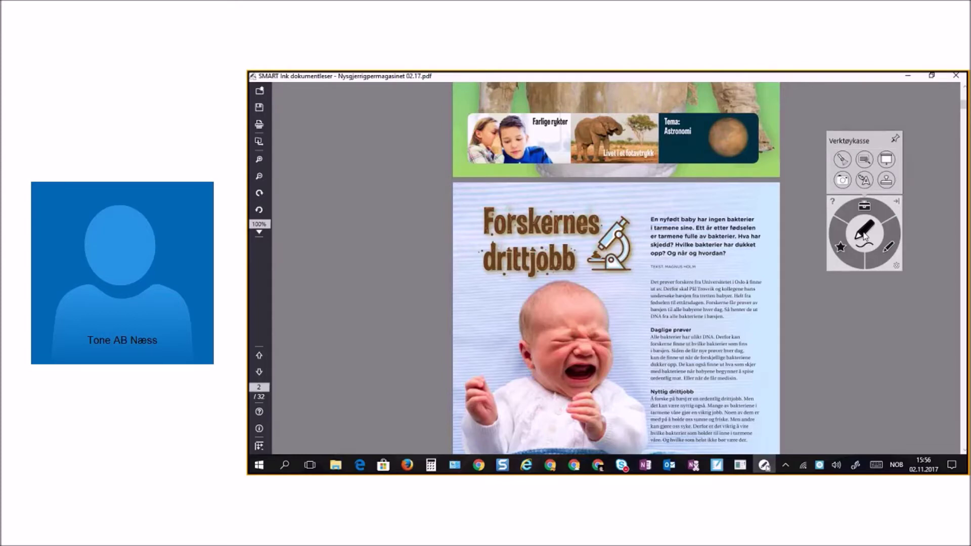
left_click(843, 159)
left_click_drag(724, 258, 685, 348)
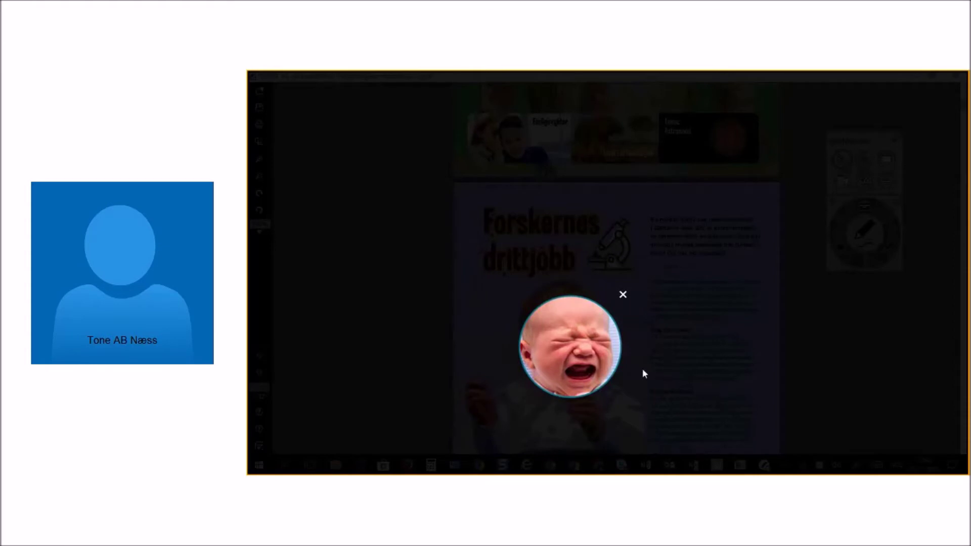
left_click_drag(644, 378, 627, 253)
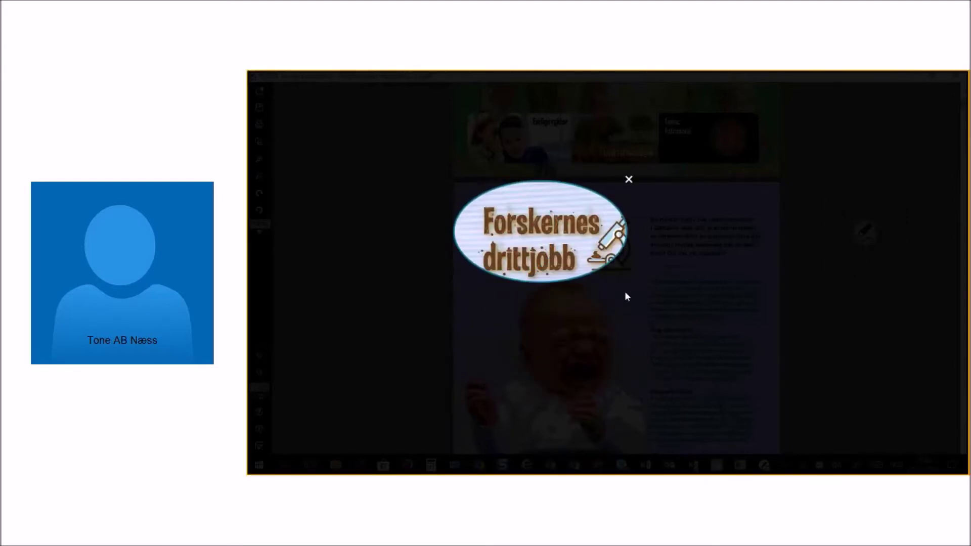
left_click_drag(624, 286, 623, 289)
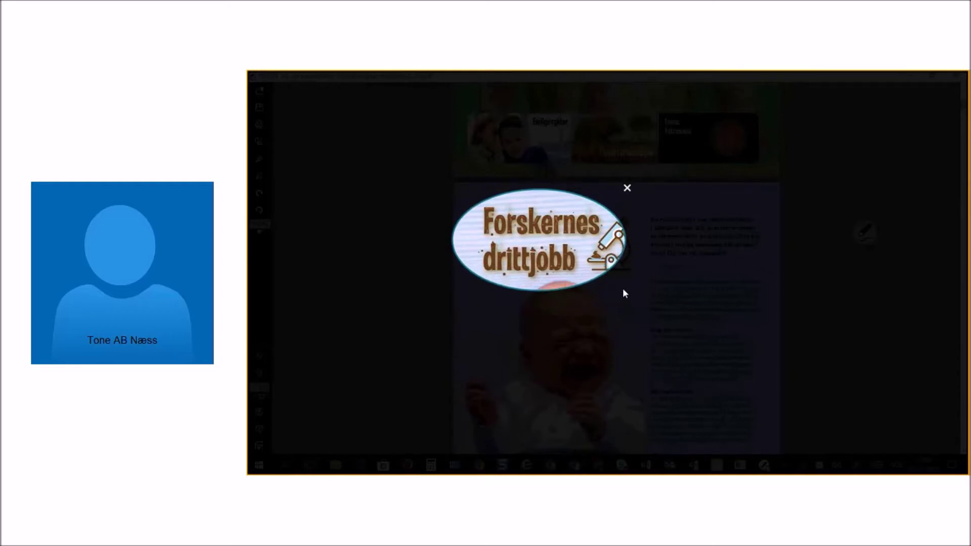
Resize the spotlight around the heading and the baby, move it down over the baby's face, and close it
left_click_drag(626, 260, 679, 304)
left_click_drag(606, 281, 625, 390)
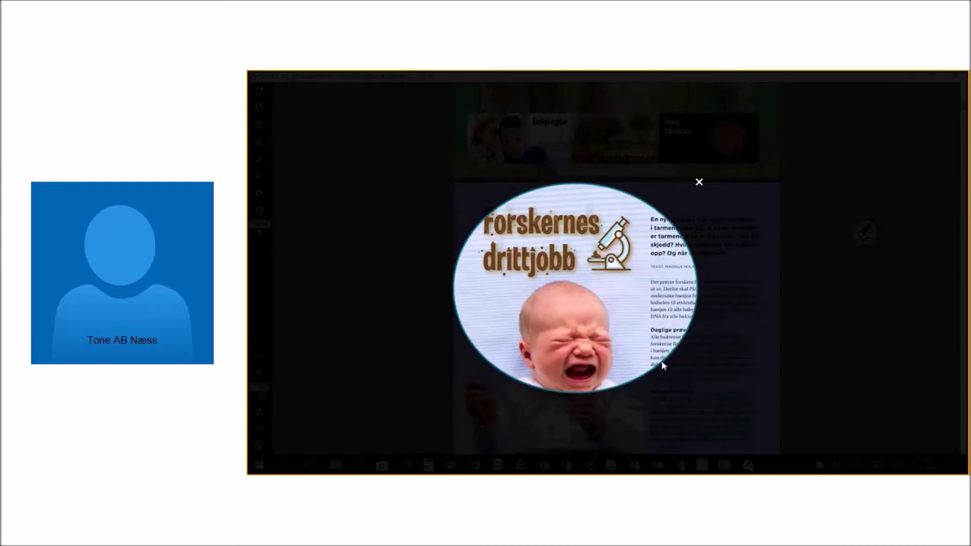
left_click_drag(666, 356, 657, 266)
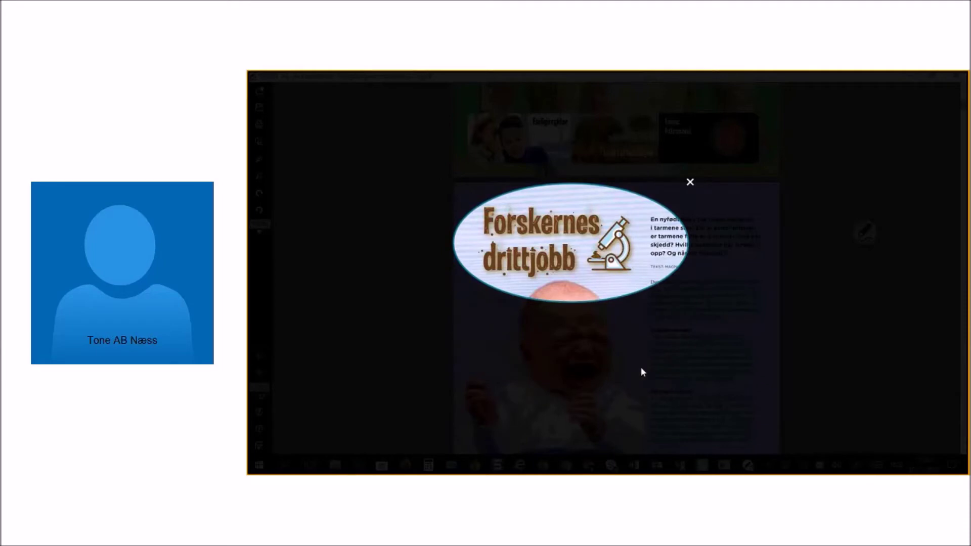
left_click_drag(776, 309, 746, 363)
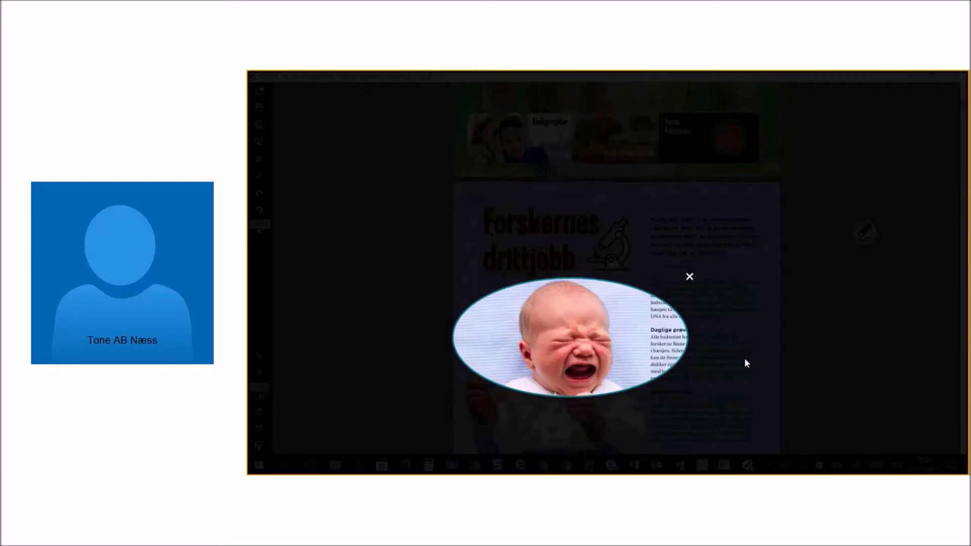
left_click(689, 277)
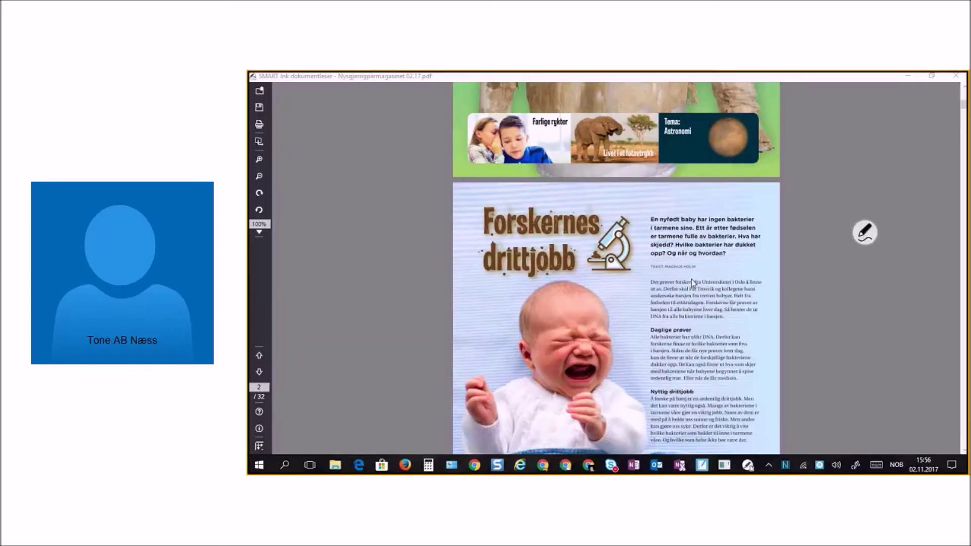
Magnify the word "drittjobb" in the article heading with the toolbox magnifier and close the magnifier
left_click(864, 233)
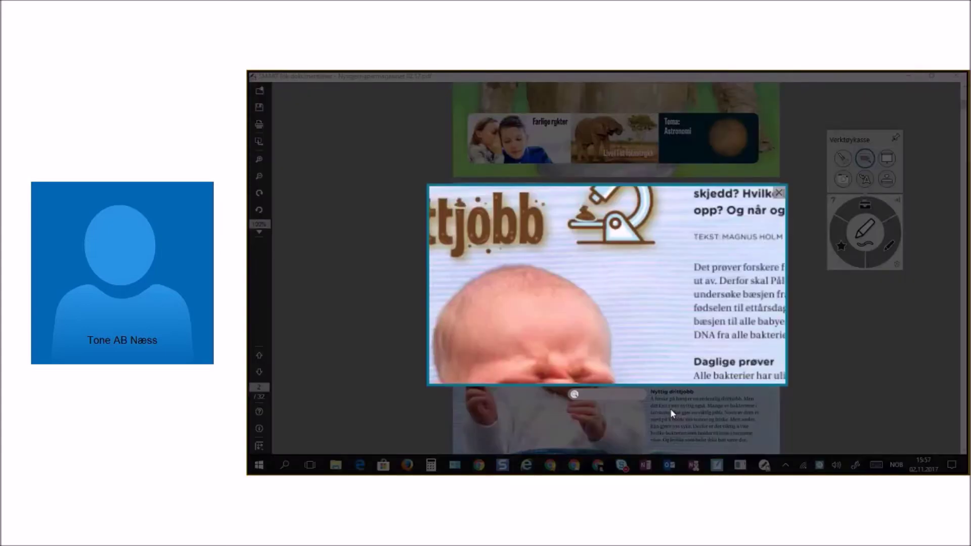
left_click_drag(672, 410, 604, 393)
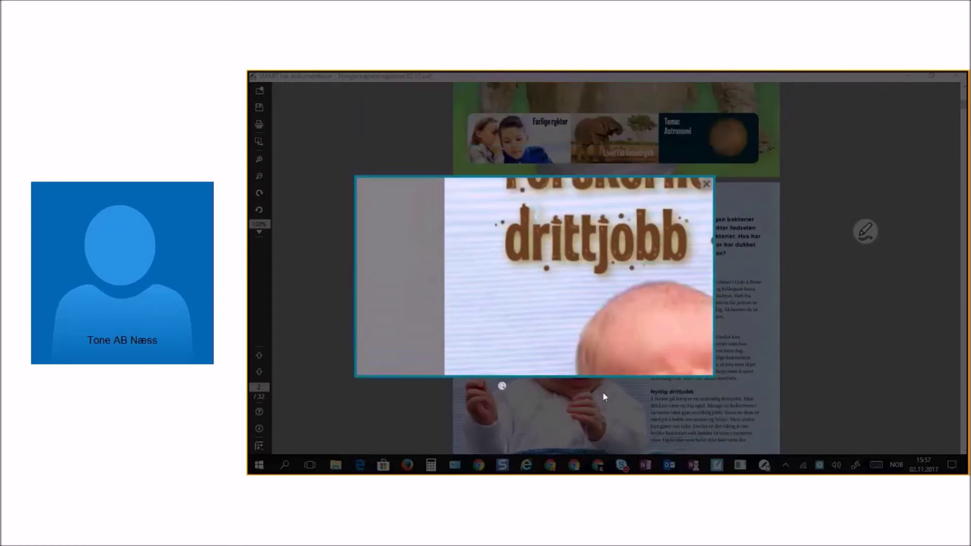
left_click(707, 186)
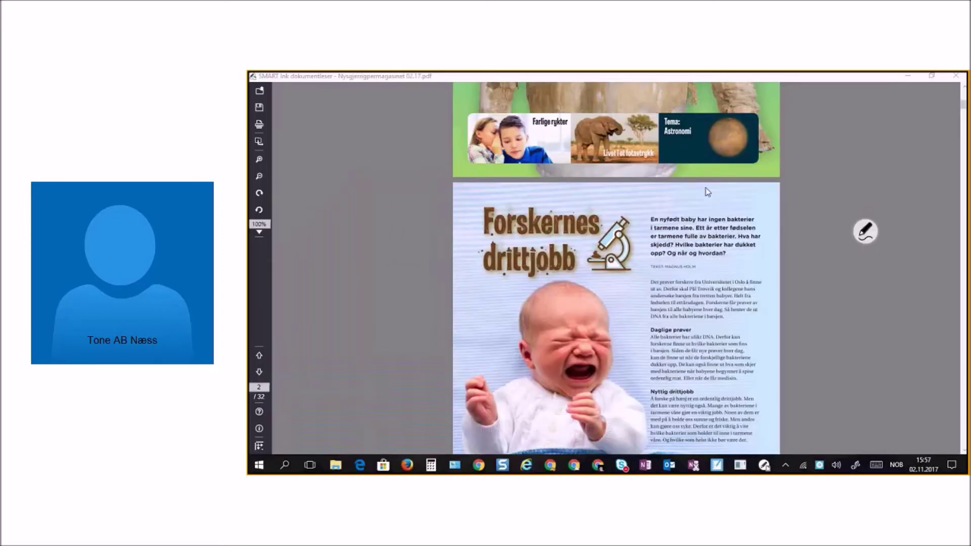
Cover the page with the screen shade, adjust its upper and side edges to reveal and hide parts of the article, and close it
left_click(865, 231)
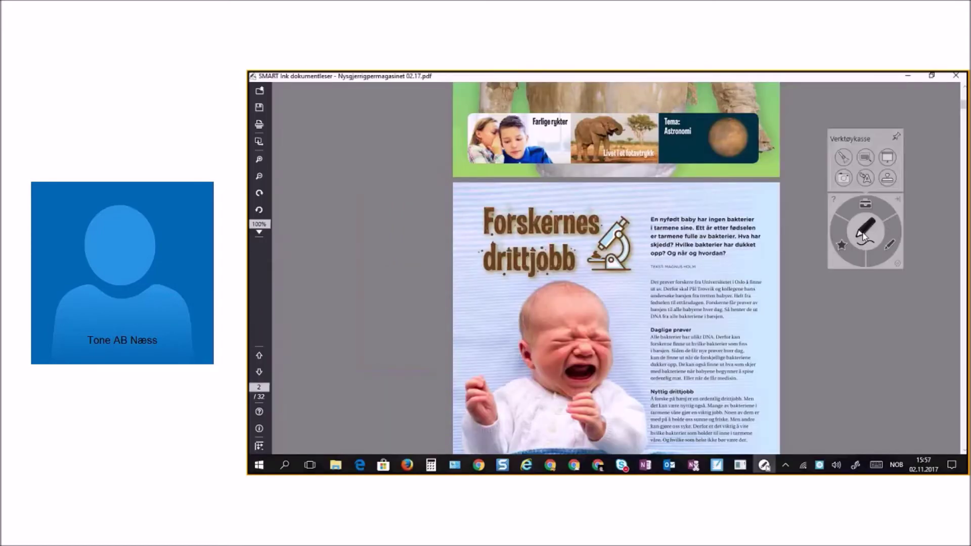
left_click(887, 157)
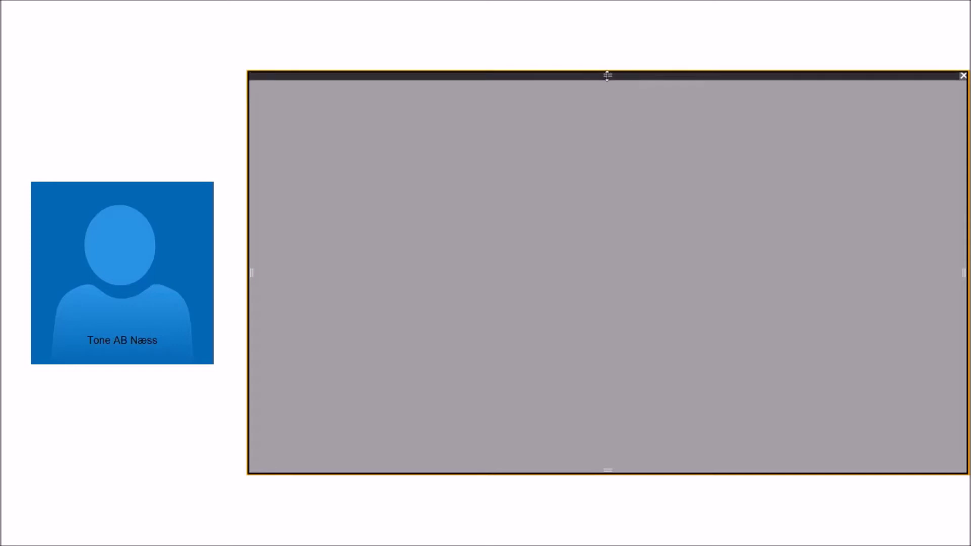
left_click_drag(607, 76, 592, 250)
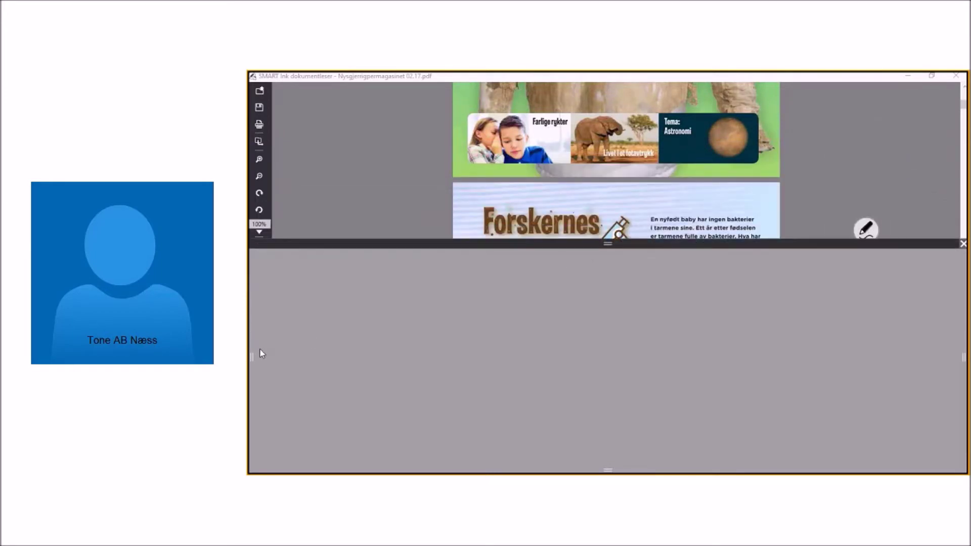
left_click_drag(251, 358, 626, 381)
left_click_drag(798, 245, 794, 206)
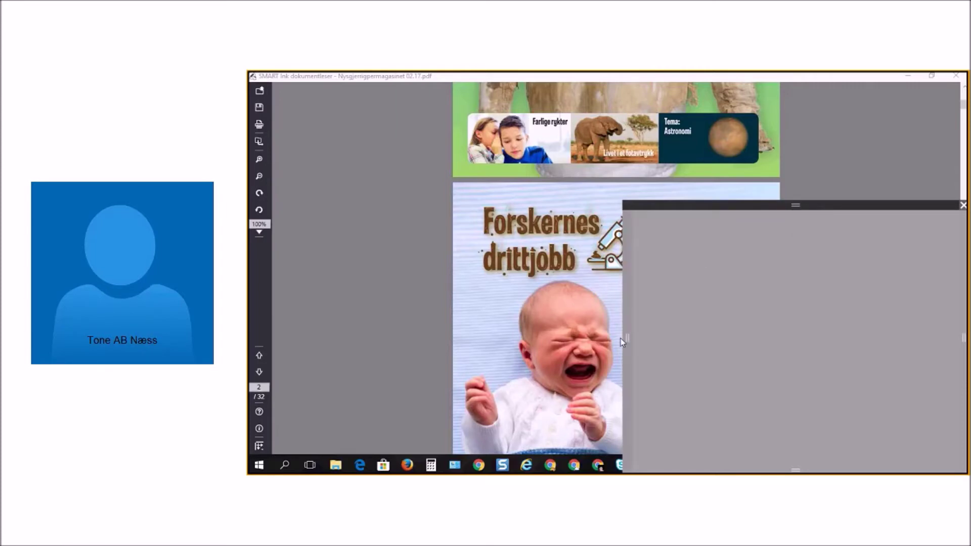
left_click_drag(620, 338, 317, 316)
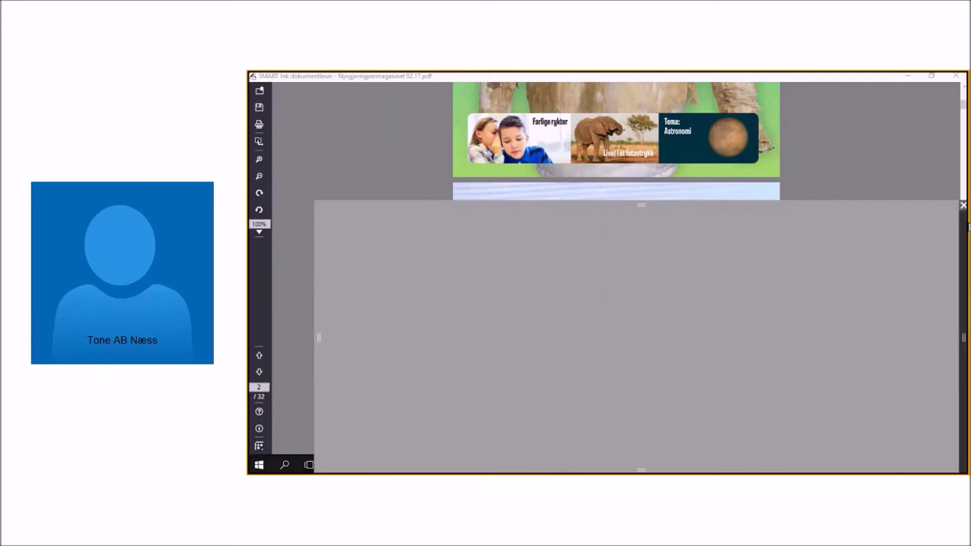
left_click(962, 205)
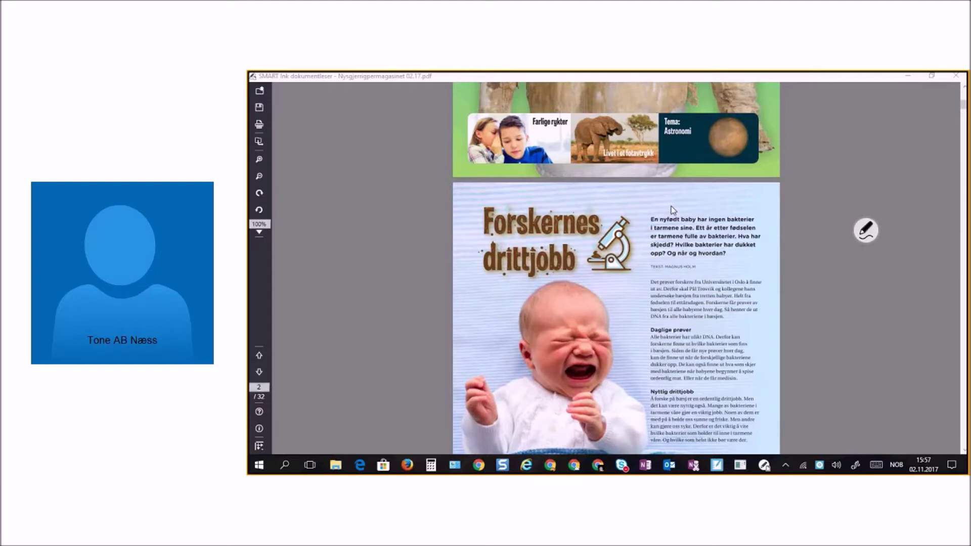
Minimize the document viewer and the folder window, switch to SMART Notebook, and show page 9, "Spørsmål/kommentarer"
left_click(906, 80)
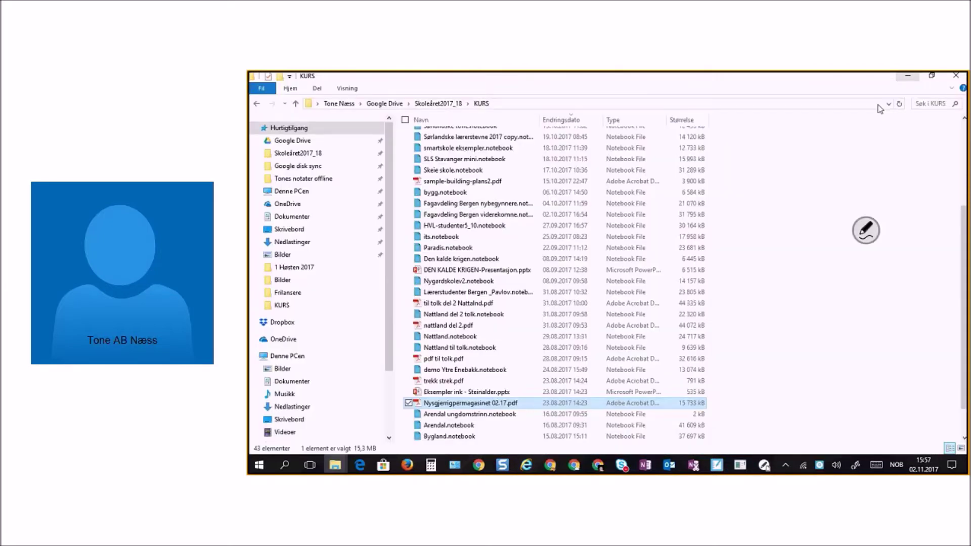
left_click(908, 77)
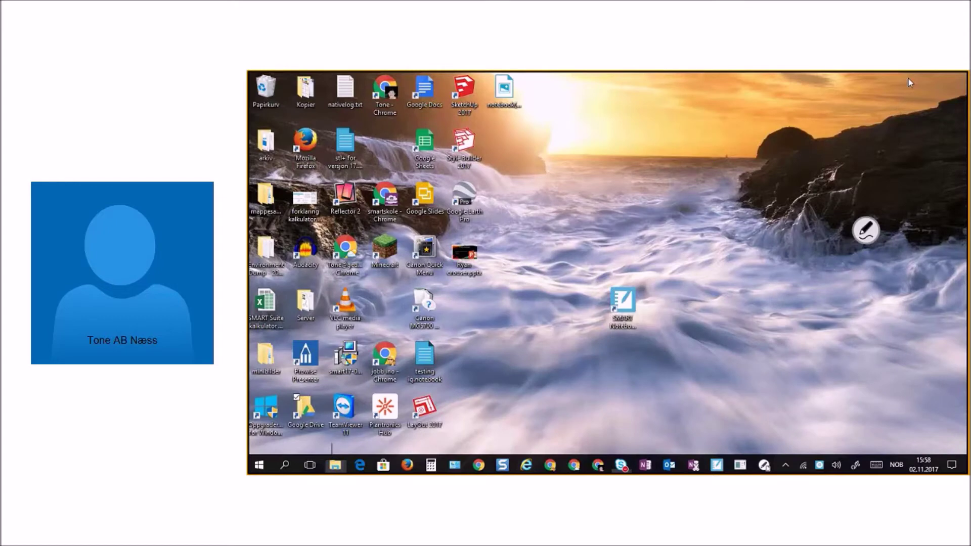
left_click(715, 464)
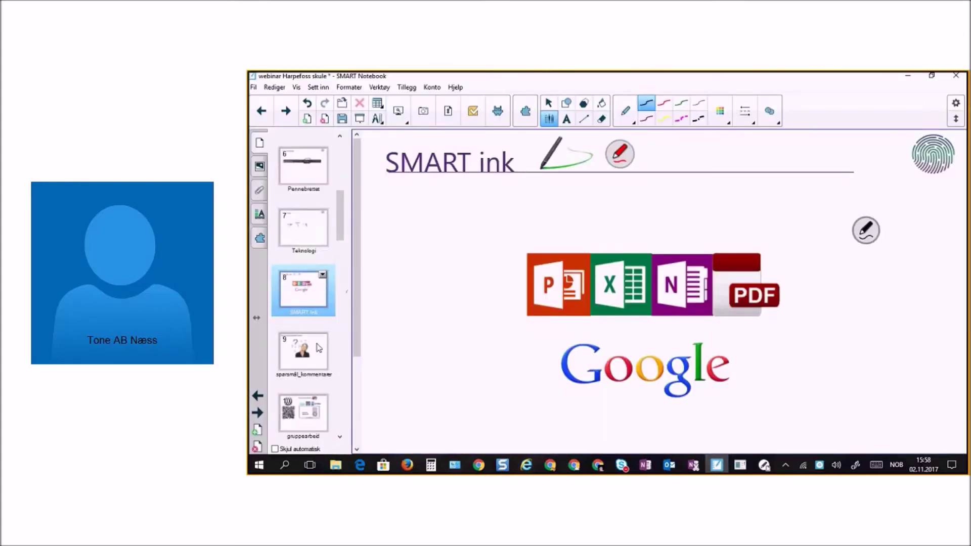
left_click(319, 348)
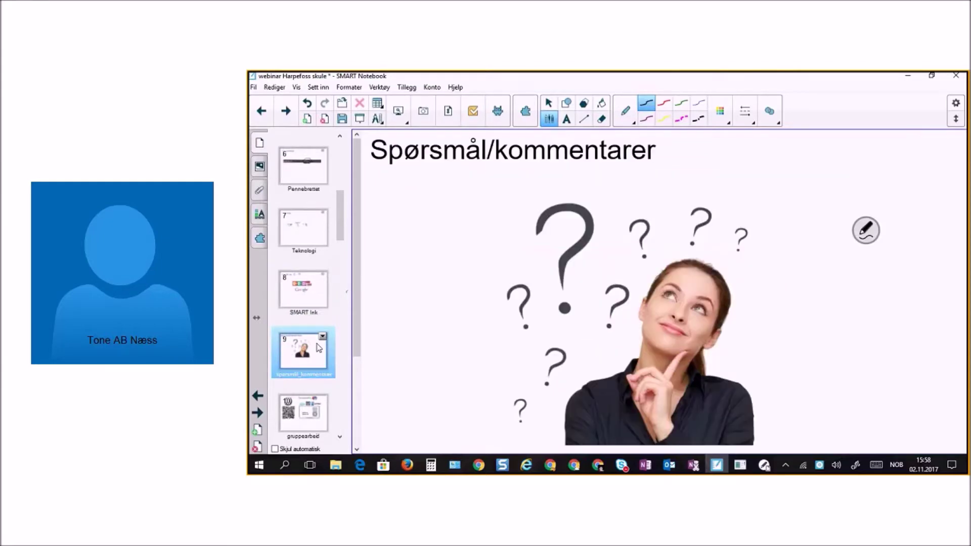